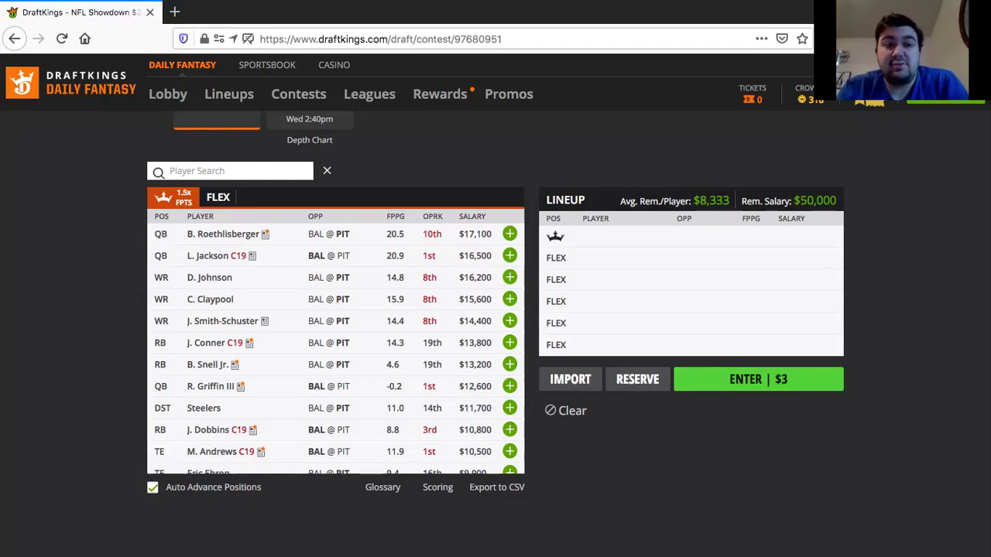
scroll(496, 333, "up", 3)
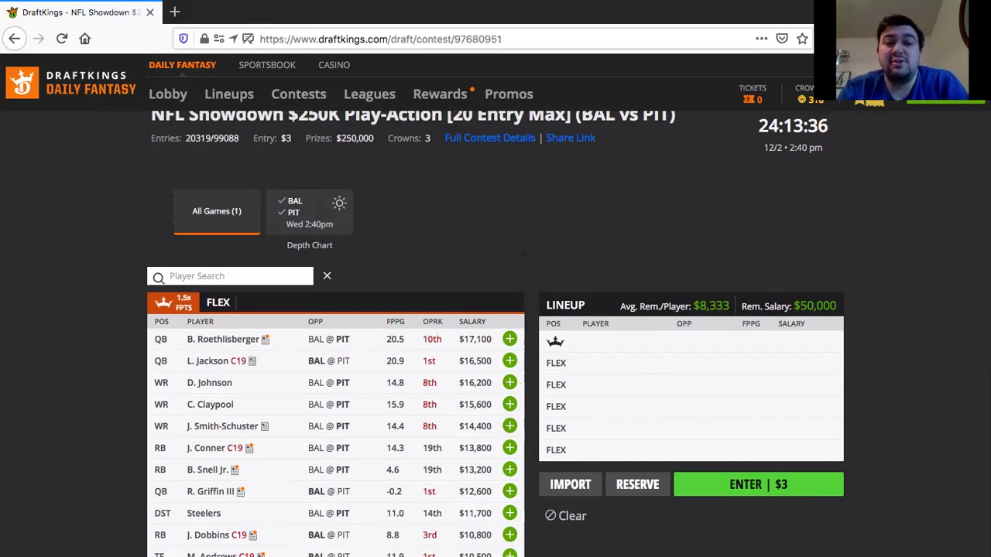
scroll(333, 433, "down", 5)
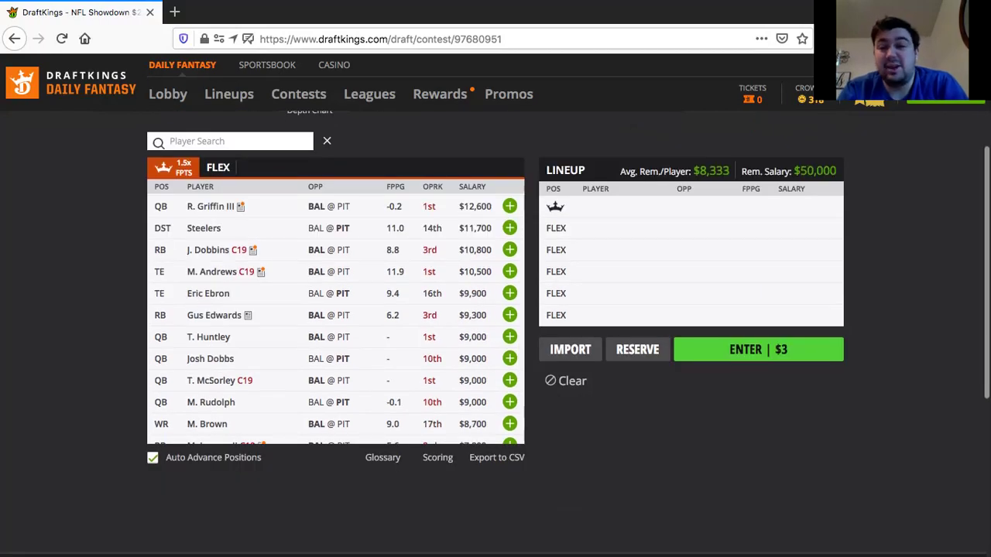
scroll(333, 309, "up", 3)
scroll(335, 317, "up", 2)
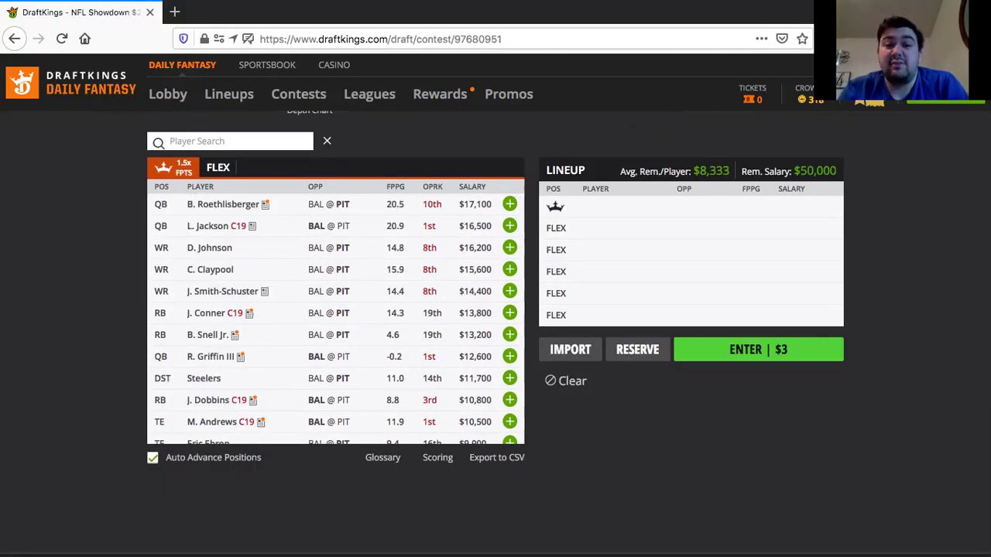
scroll(496, 333, "up", 2)
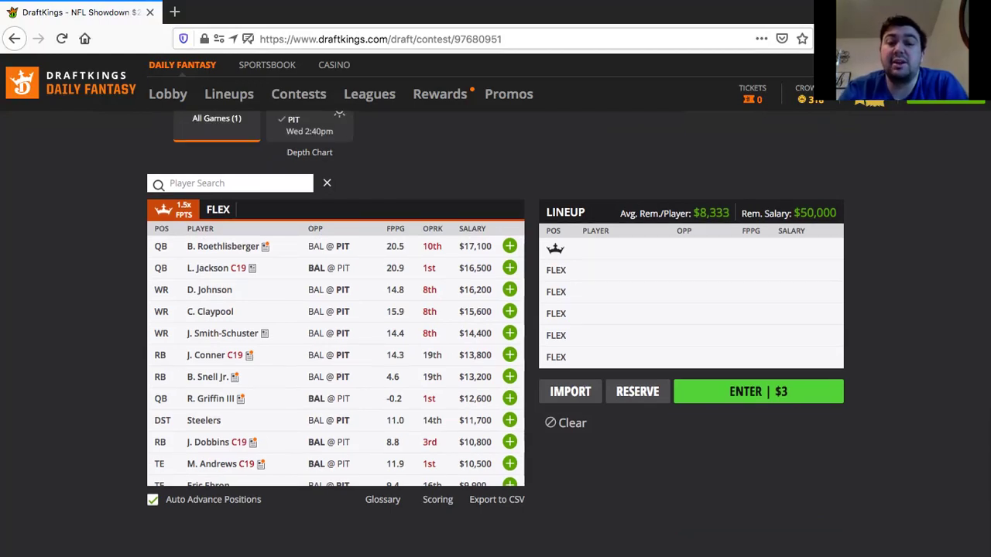
scroll(335, 356, "down", 1)
scroll(335, 356, "up", 1)
- Compare the captain and FLEX salaries, and add quarterback B. Roethlisberger to the lineup as a FLEX player
left_click(217, 209)
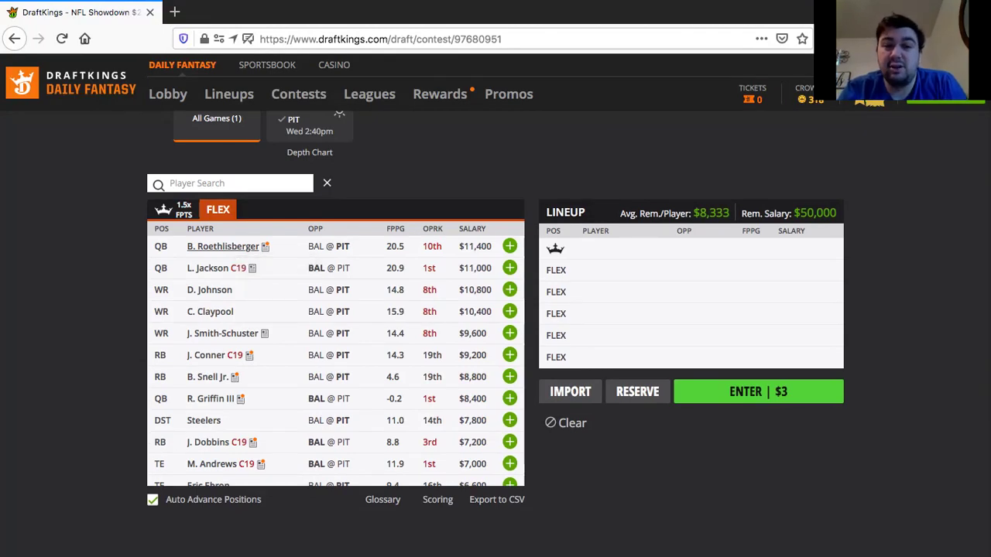
left_click(173, 210)
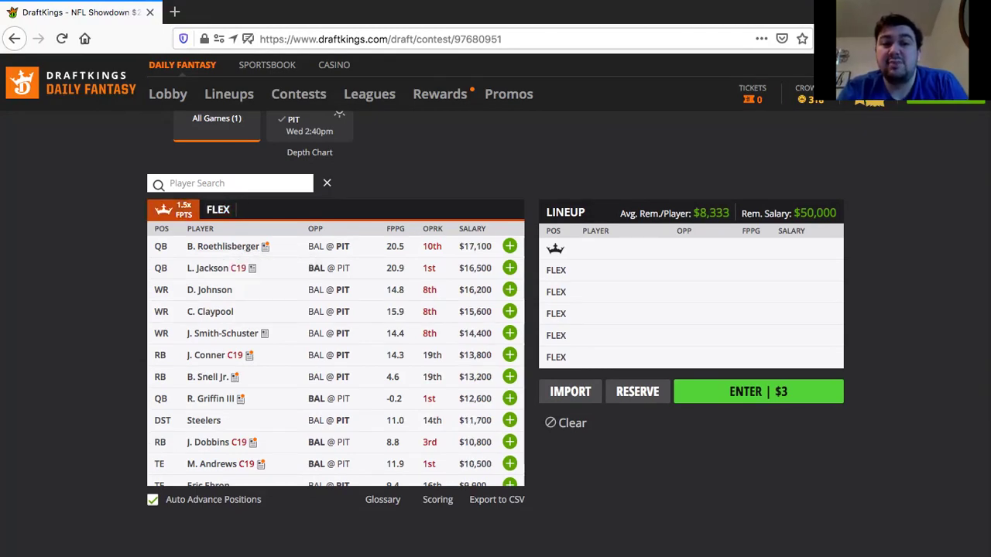
left_click(218, 210)
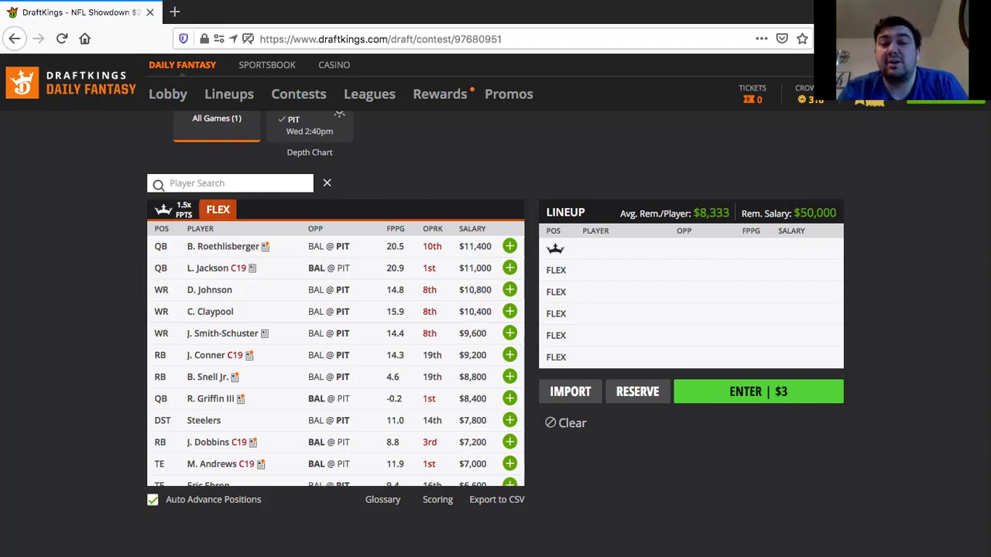
left_click(509, 246)
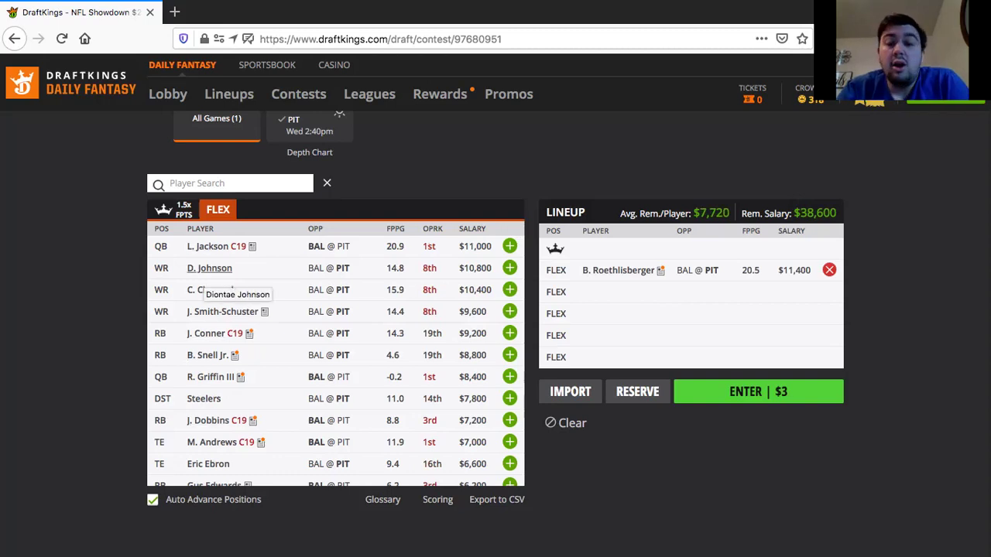
- Review the game log of Steelers receiver Diontae Johnson, and close his player card
scroll(209, 279, "down", 2)
scroll(210, 279, "up", 1)
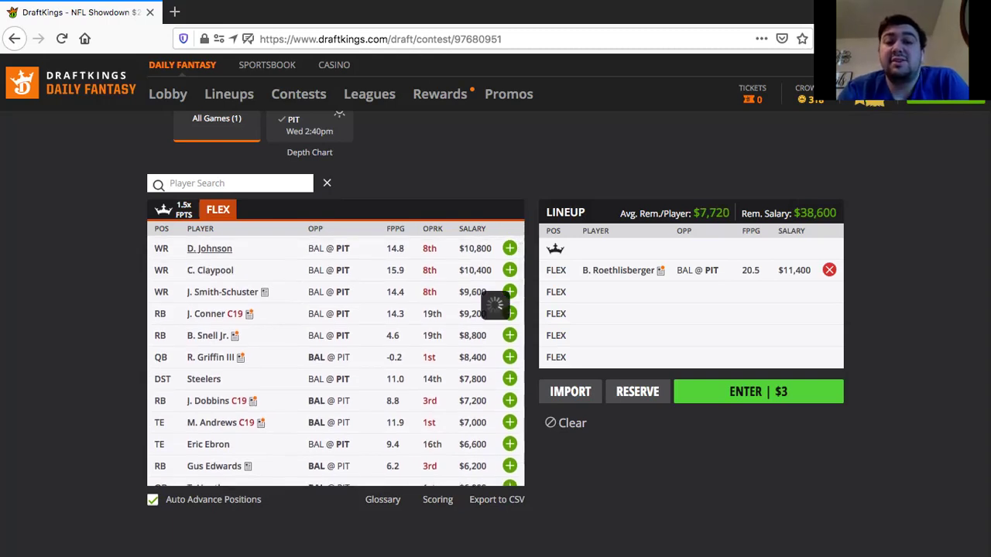
left_click(209, 249)
left_click(400, 235)
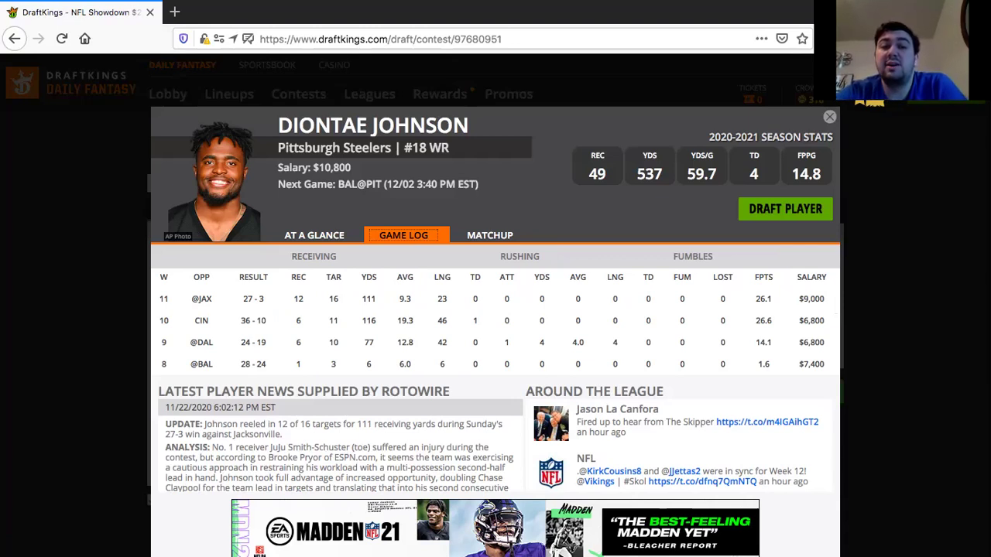
left_click(830, 117)
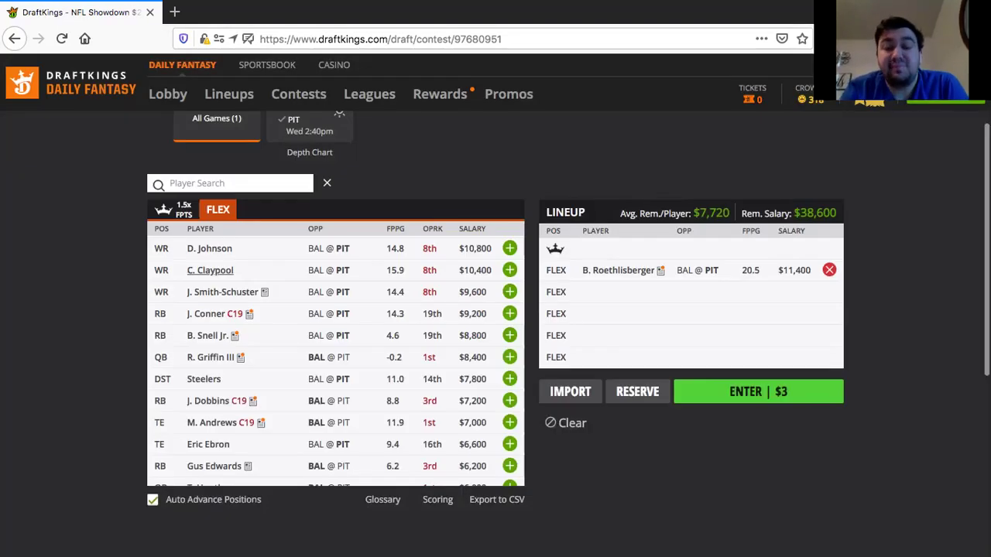
- Review the game logs of Steelers receivers Chase Claypool and J. Smith-Schuster, closing each player card
left_click(211, 270)
left_click(401, 235)
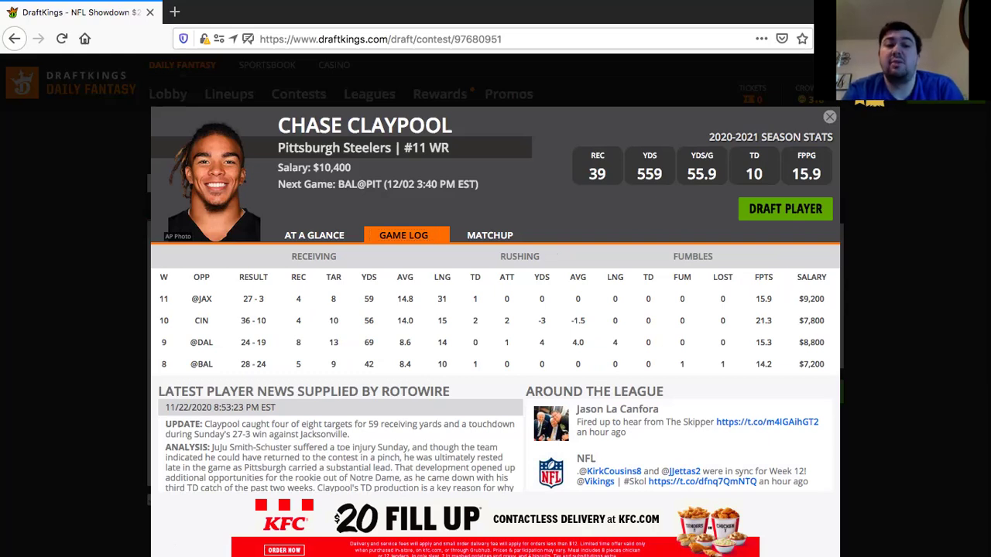
left_click(830, 117)
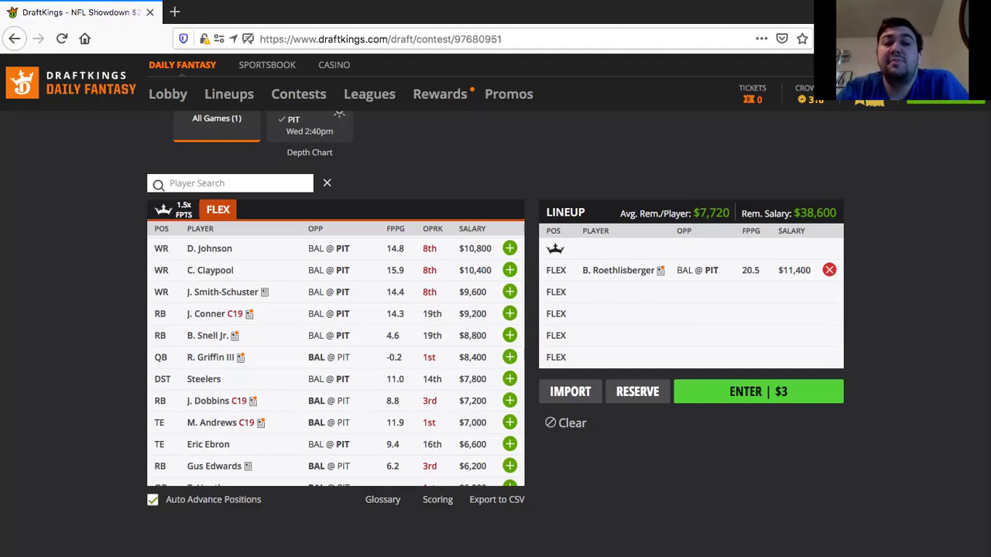
left_click(222, 292)
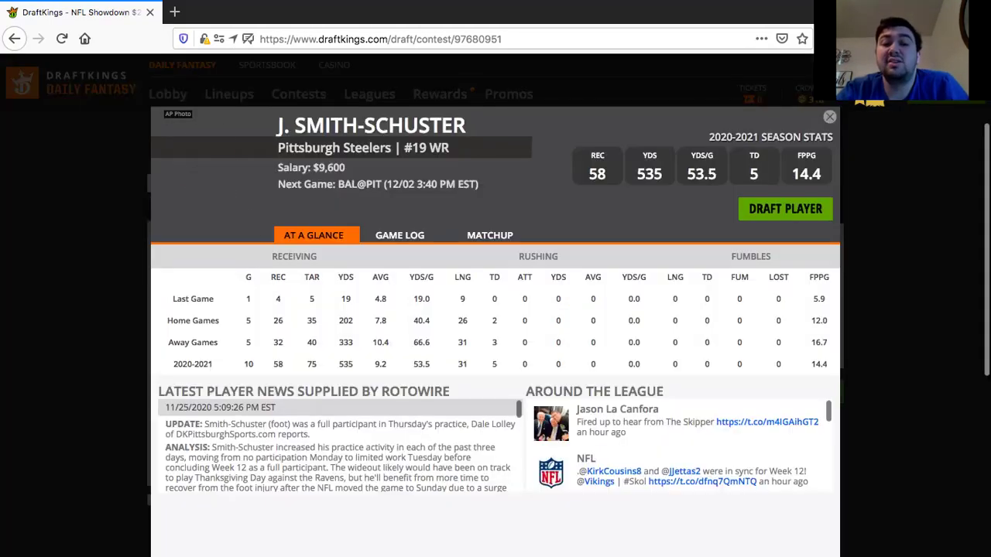
left_click(400, 235)
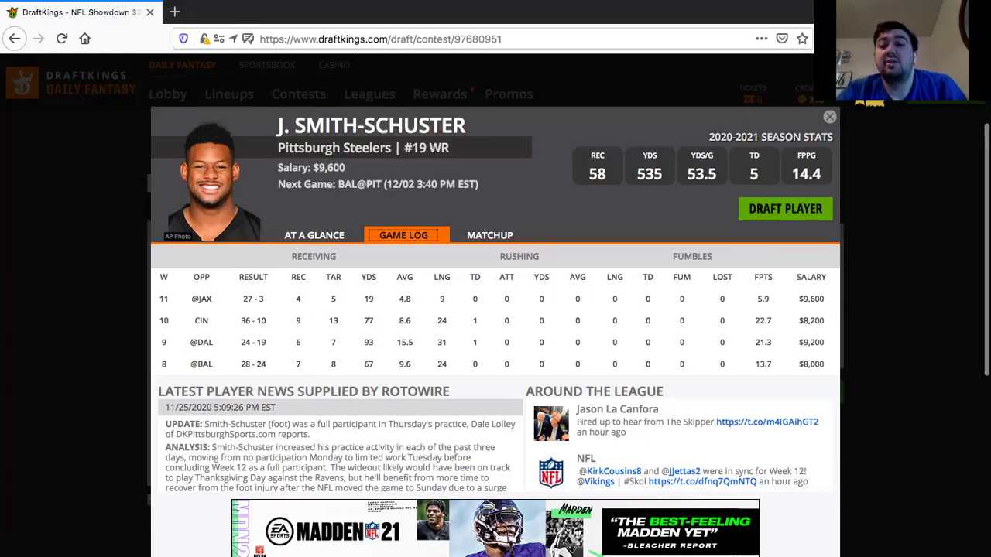
key("Escape")
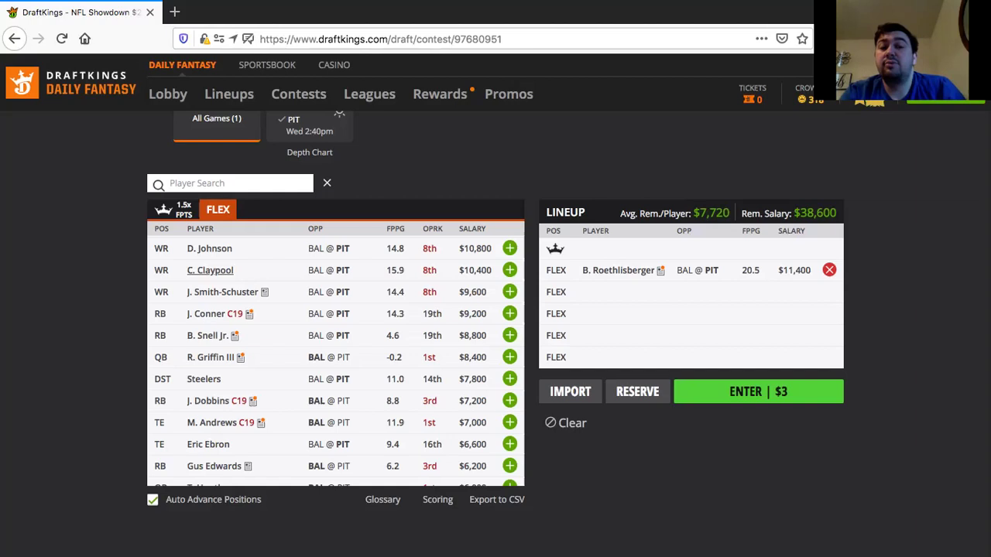
- Review the game log of Steelers running back Benny Snell Jr., and close his player card
scroll(336, 356, "down", 2)
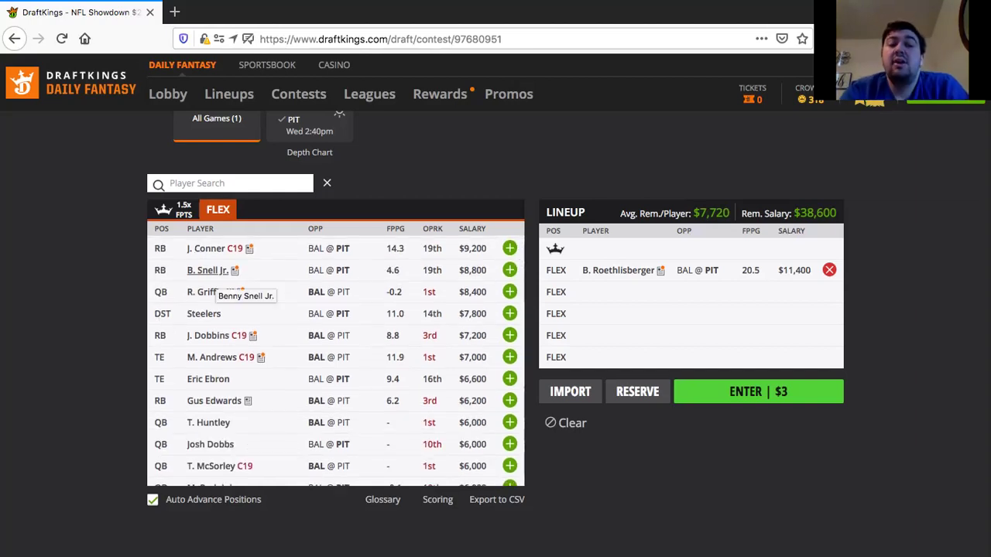
left_click(207, 270)
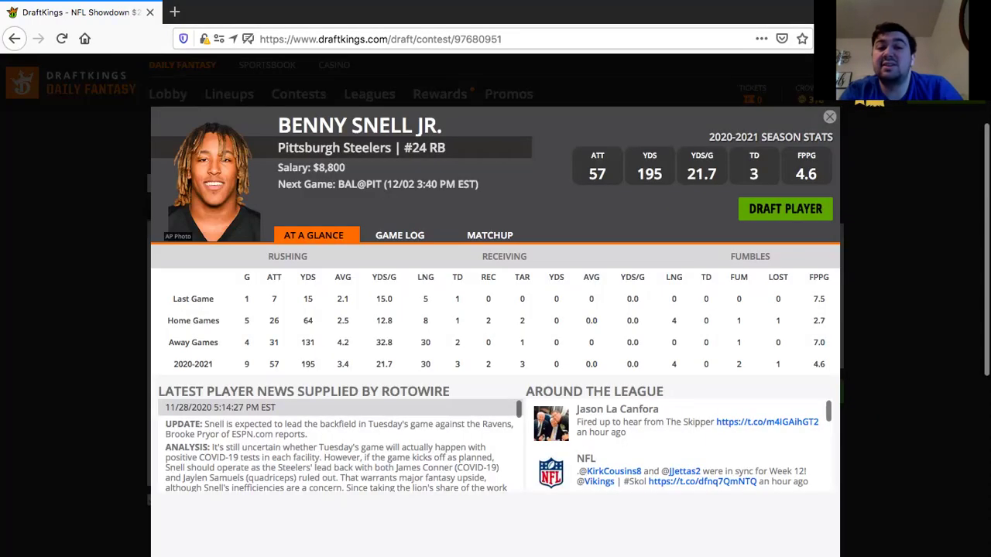
left_click(400, 235)
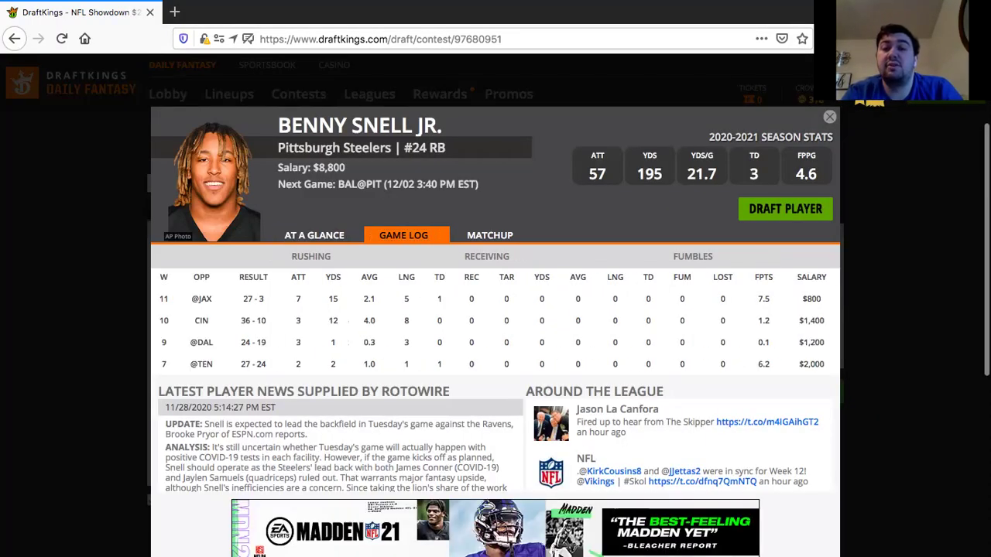
left_click(830, 117)
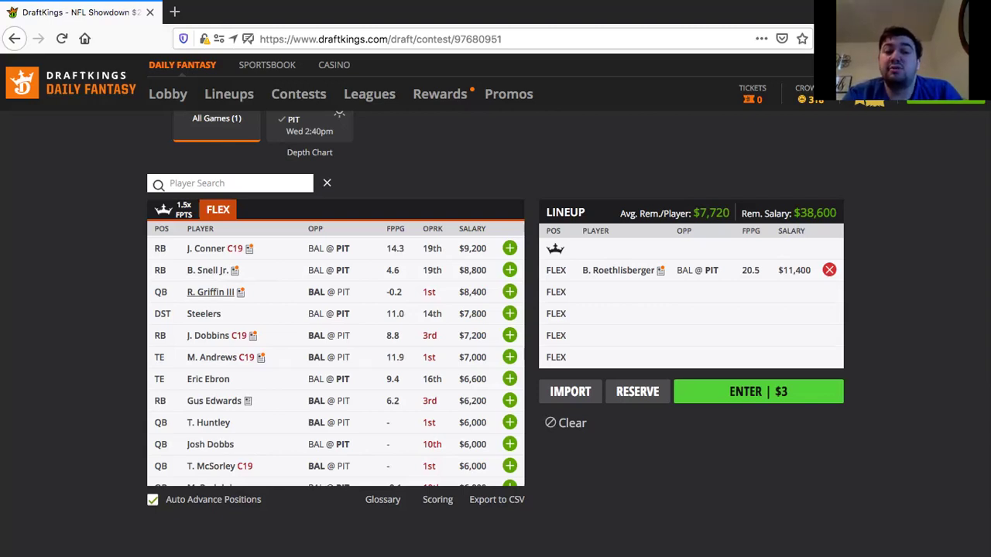
- Check the game log of Ravens quarterback R. Griffin III, and add him to the lineup as a FLEX player
left_click(210, 292)
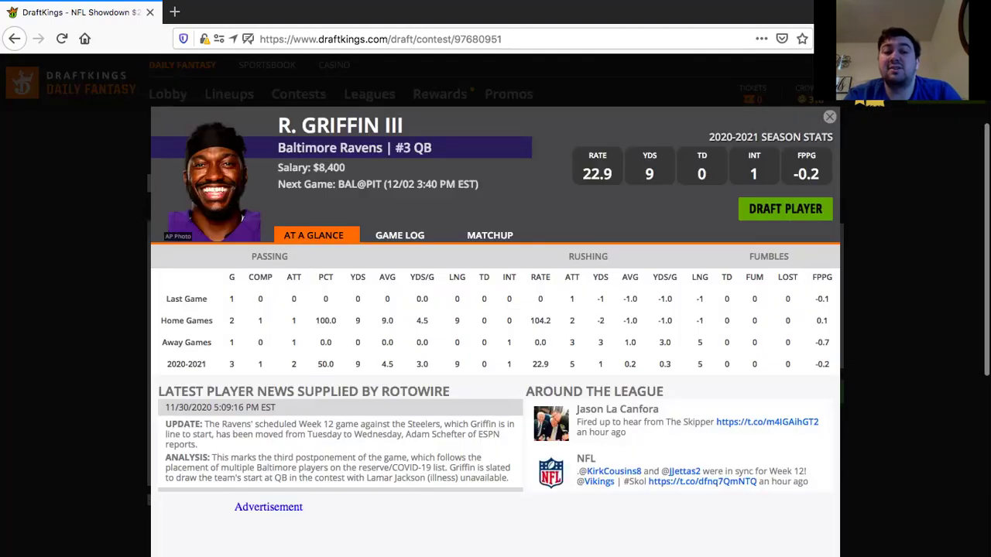
left_click(400, 235)
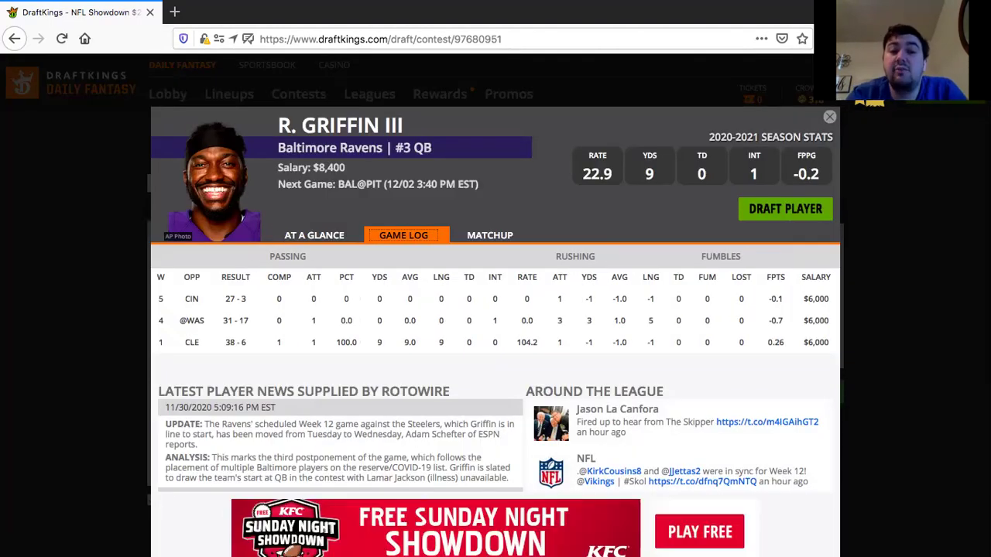
left_click(830, 117)
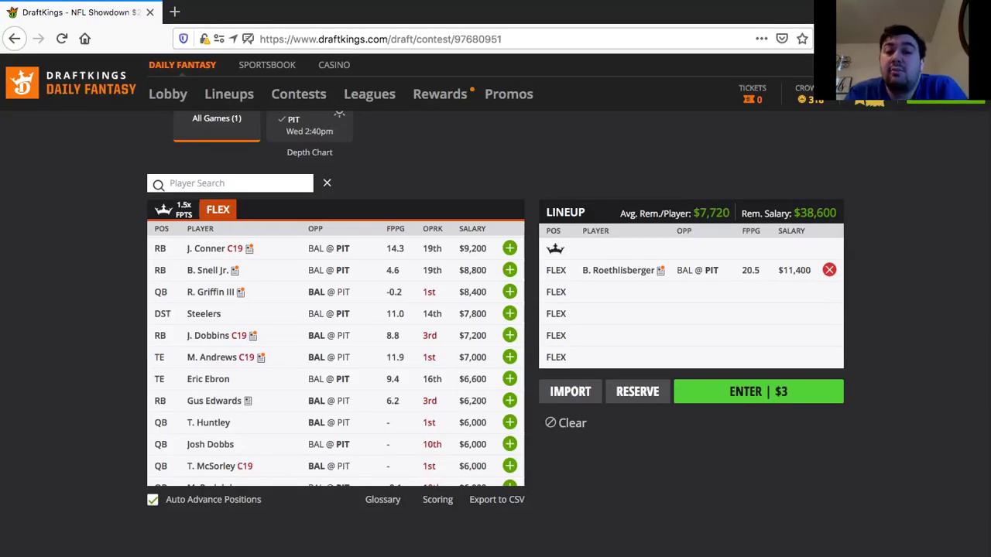
left_click(510, 292)
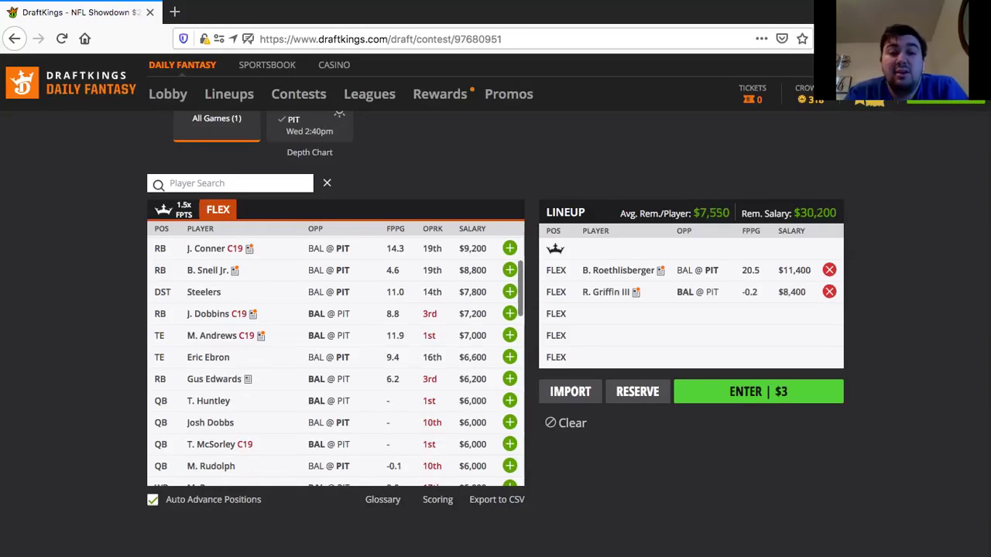
- Review the game log of Ravens running back J.K. Dobbins, and close his player card
scroll(209, 285, "down", 1)
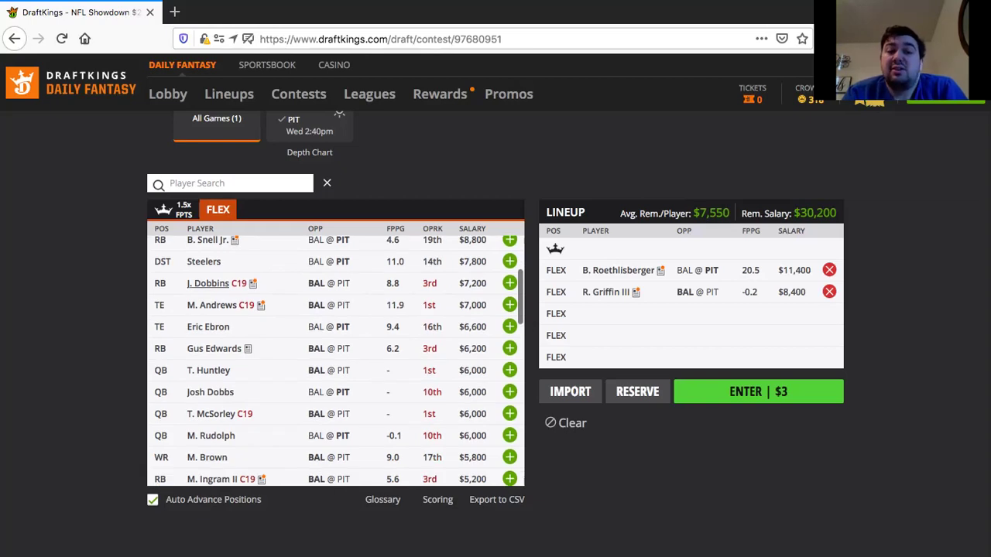
left_click(207, 283)
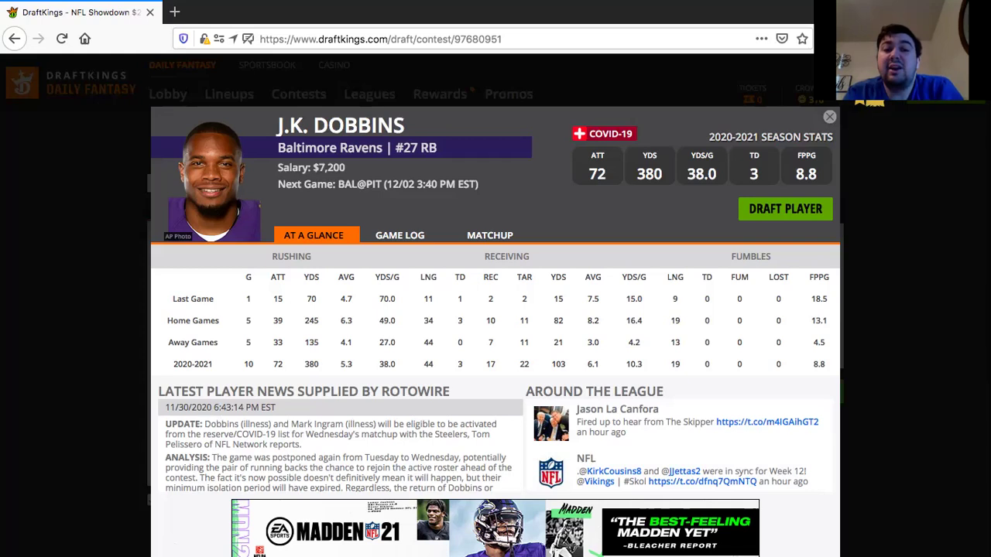
left_click(400, 235)
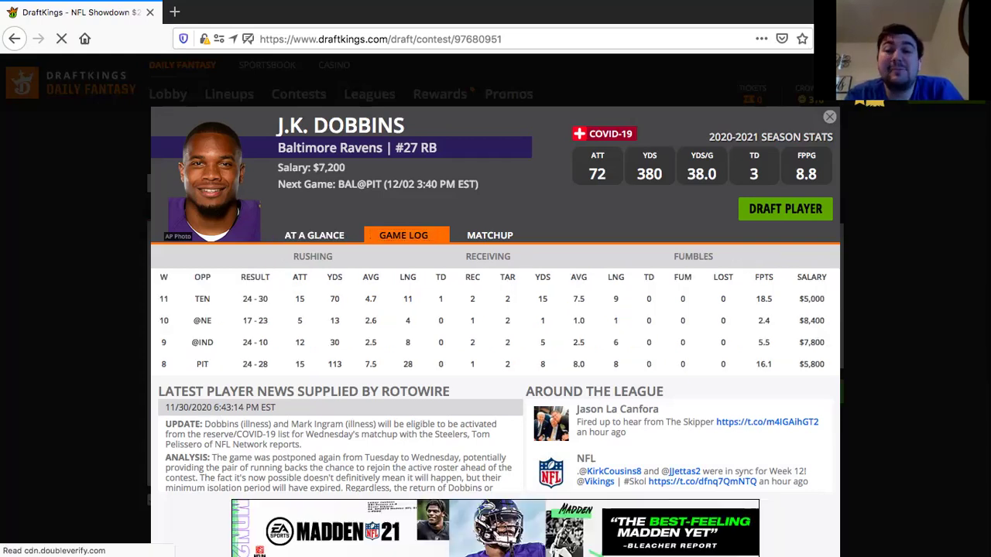
left_click(828, 117)
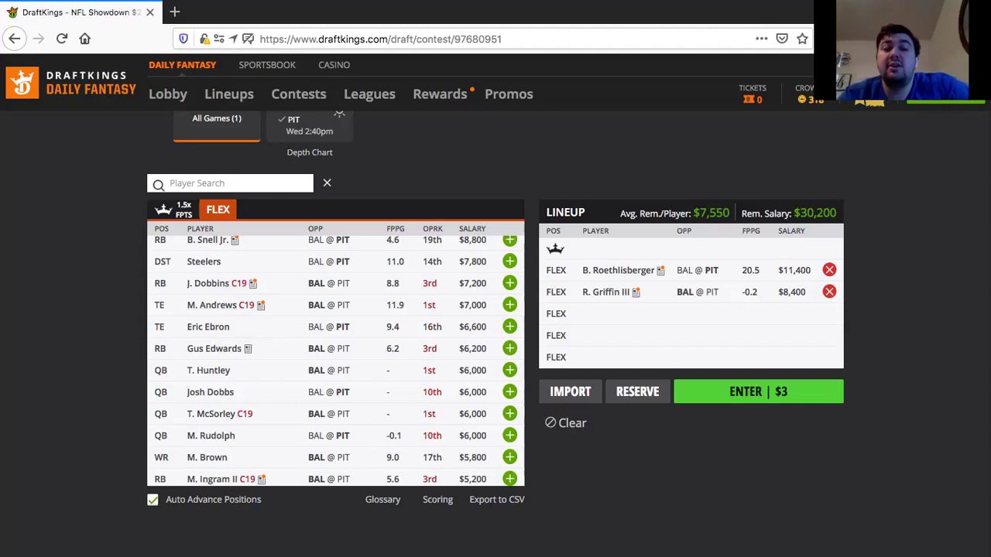
- Check the game log of Steelers tight end Eric Ebron, and add him to the lineup as a FLEX player
scroll(217, 302, "down", 2)
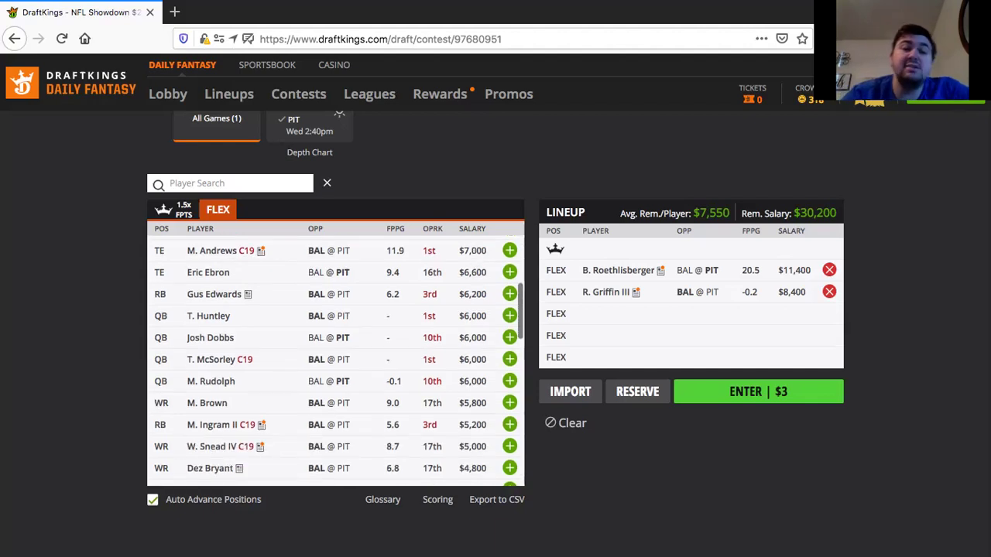
left_click(208, 272)
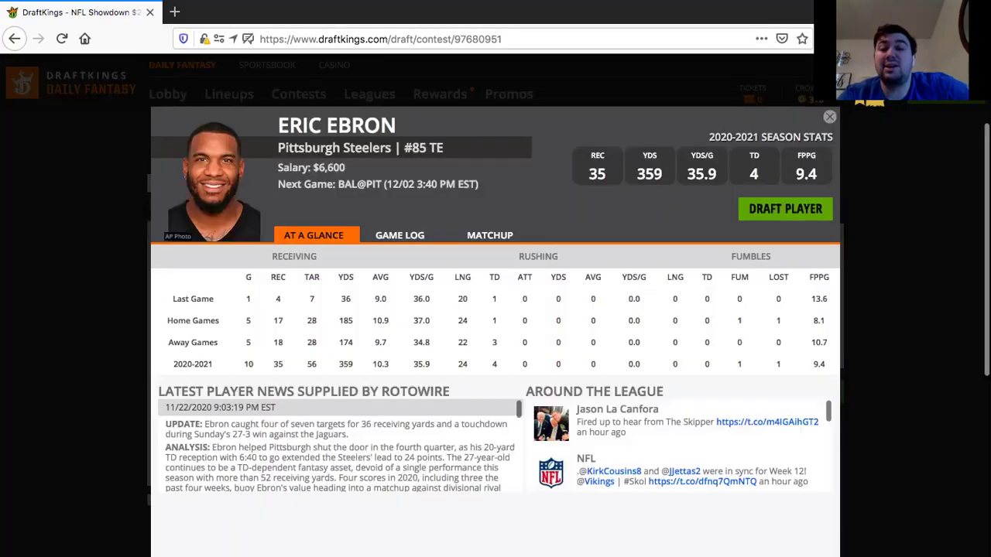
left_click(400, 235)
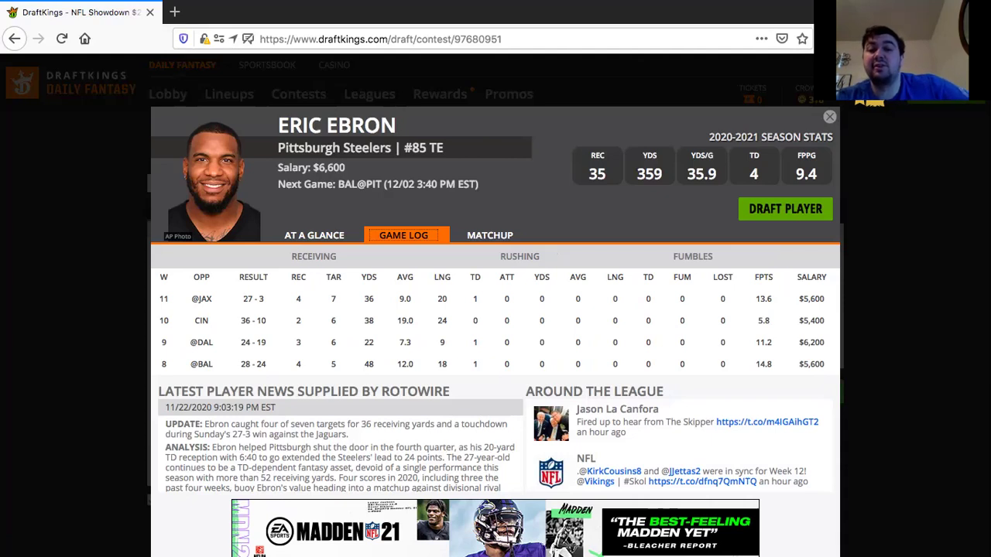
left_click(829, 117)
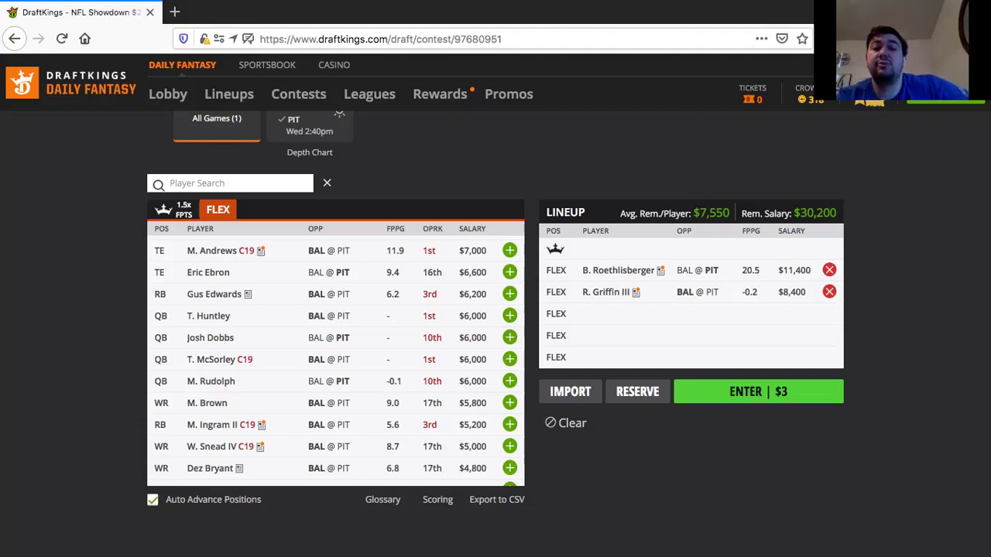
left_click(509, 273)
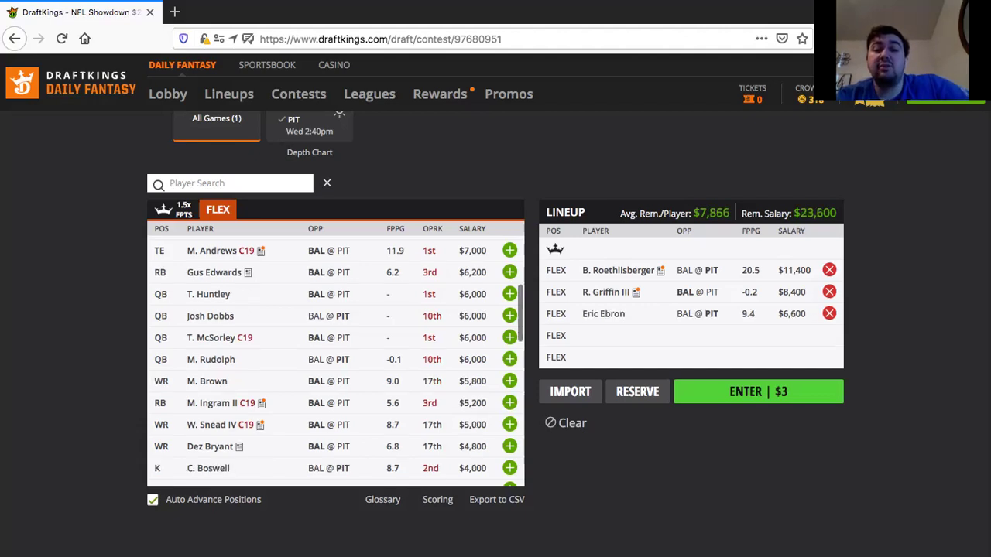
- Review the game log of Ravens running back Gus Edwards, and close his player card
left_click(214, 272)
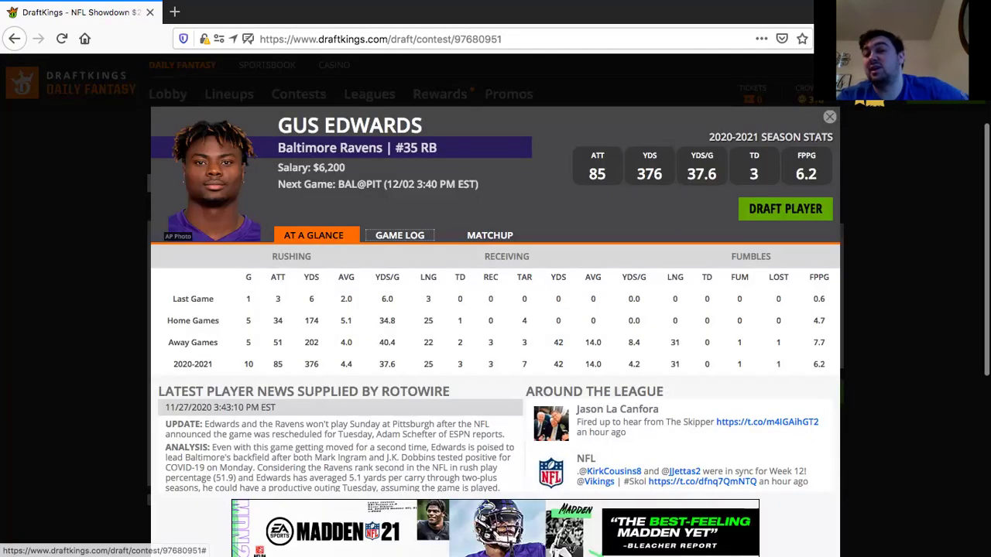
left_click(403, 235)
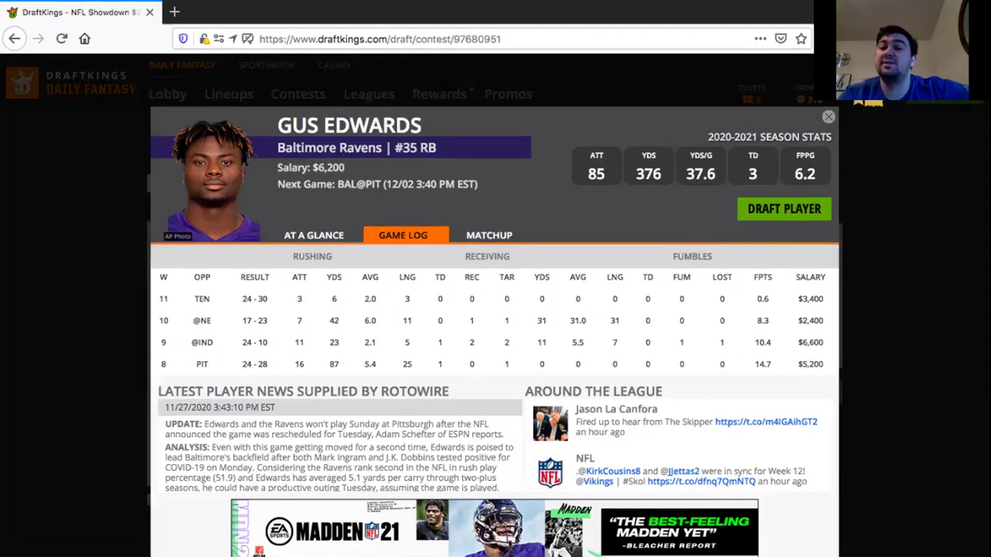
key("Escape")
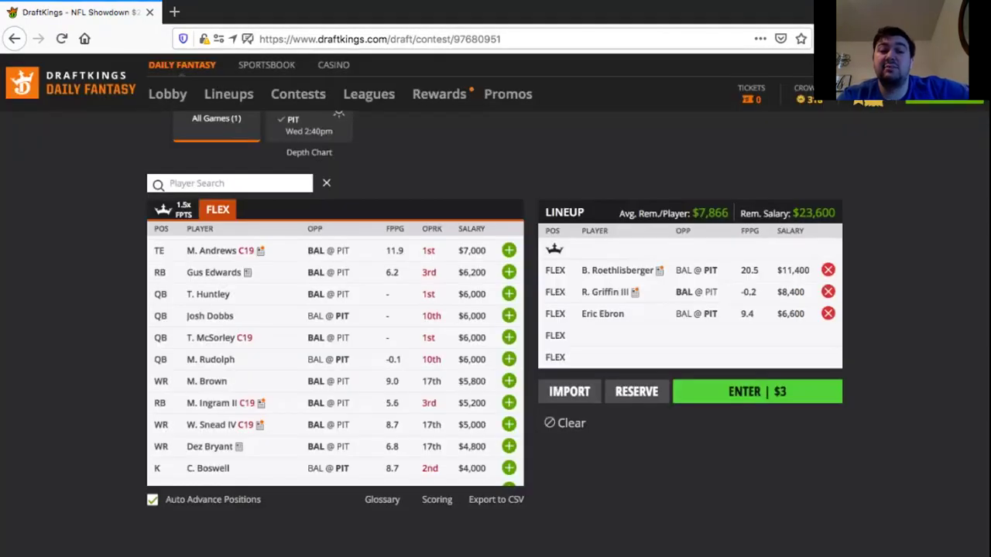
- Review the game log of Ravens wide receiver Marquise Brown, and close his player card
scroll(335, 360, "down", 3)
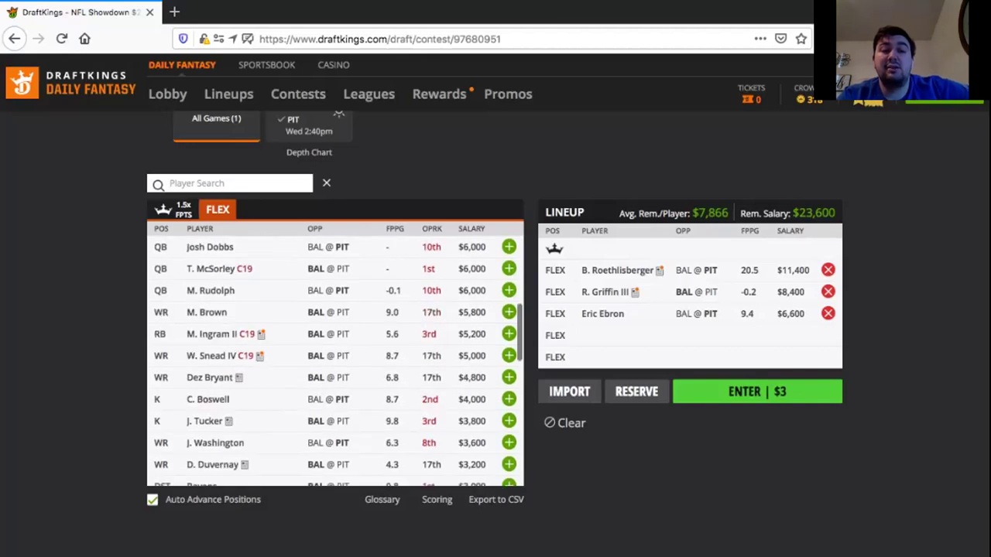
left_click(207, 313)
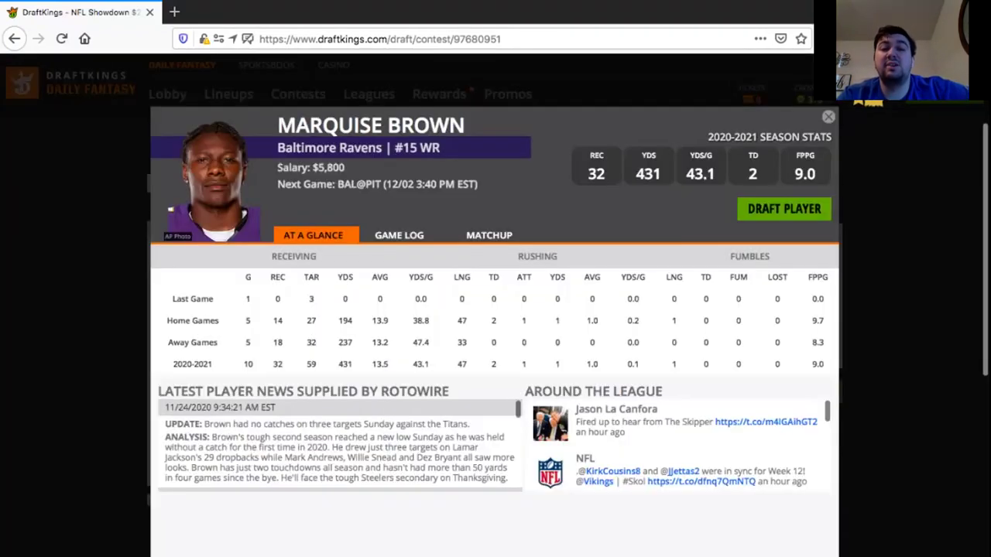
left_click(399, 235)
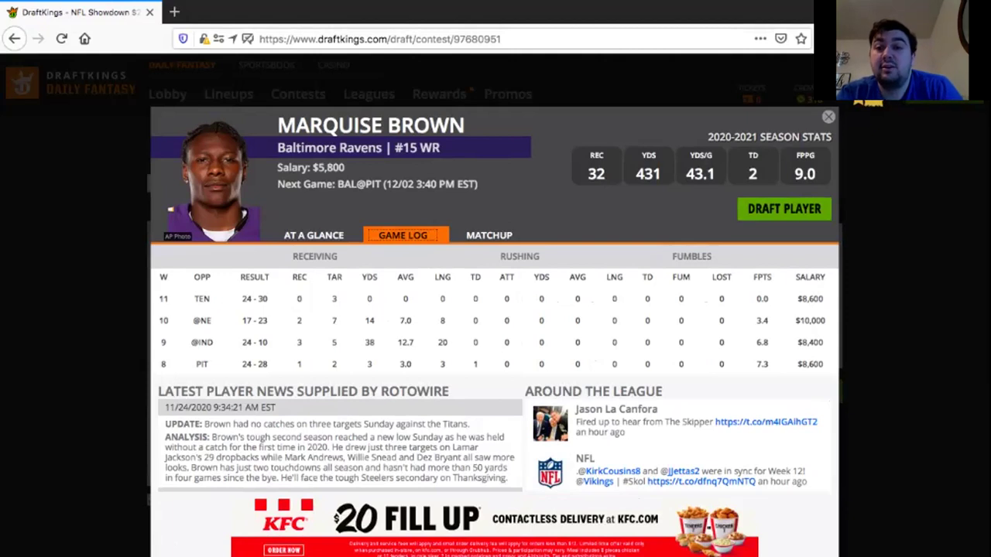
key("Escape")
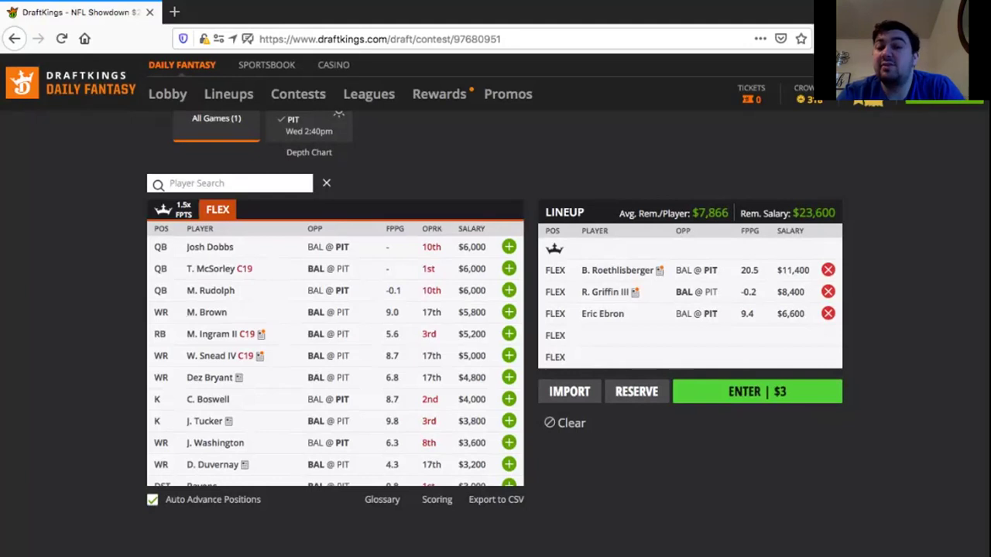
- Review the game log of Ravens wide receiver Dez Bryant, and close his player card
scroll(335, 362, "down", 1)
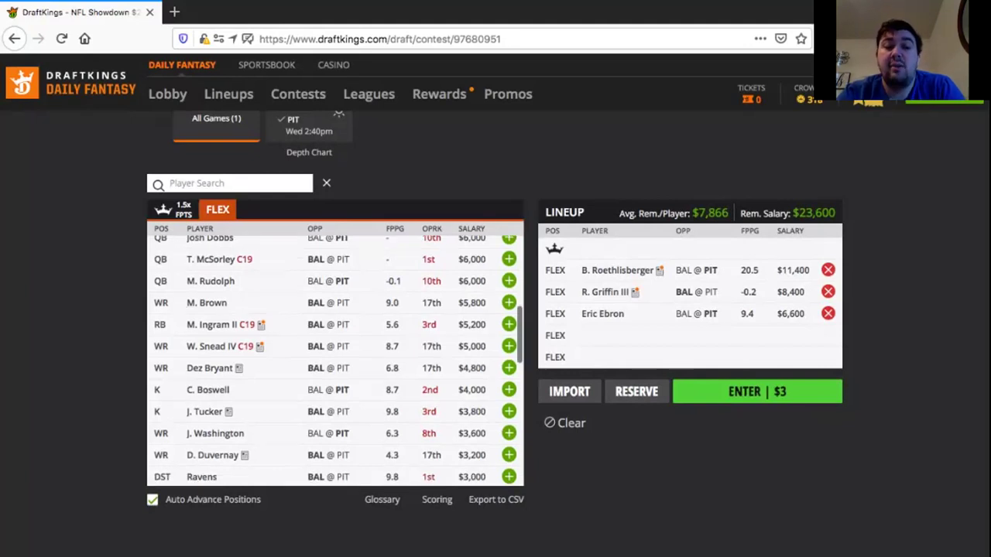
scroll(335, 361, "down", 2)
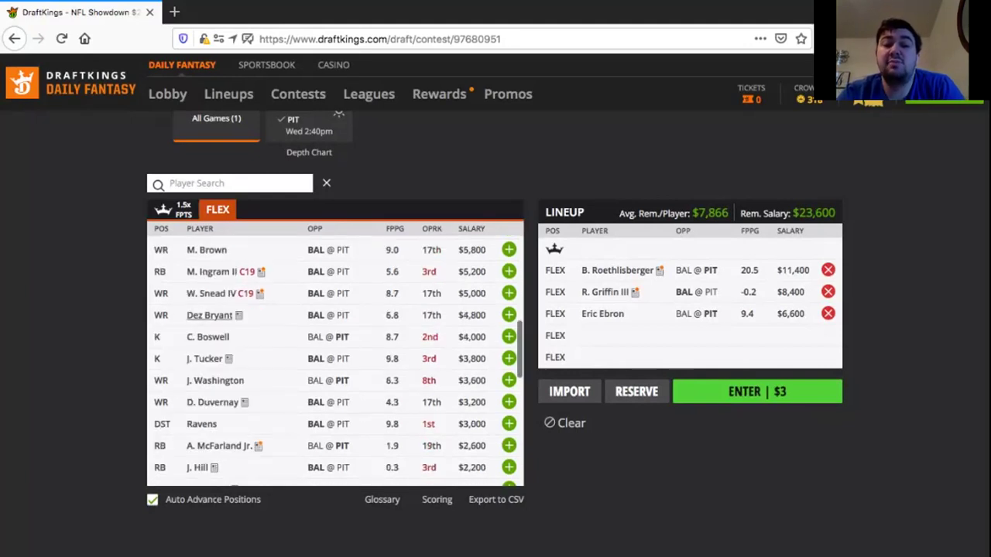
left_click(208, 316)
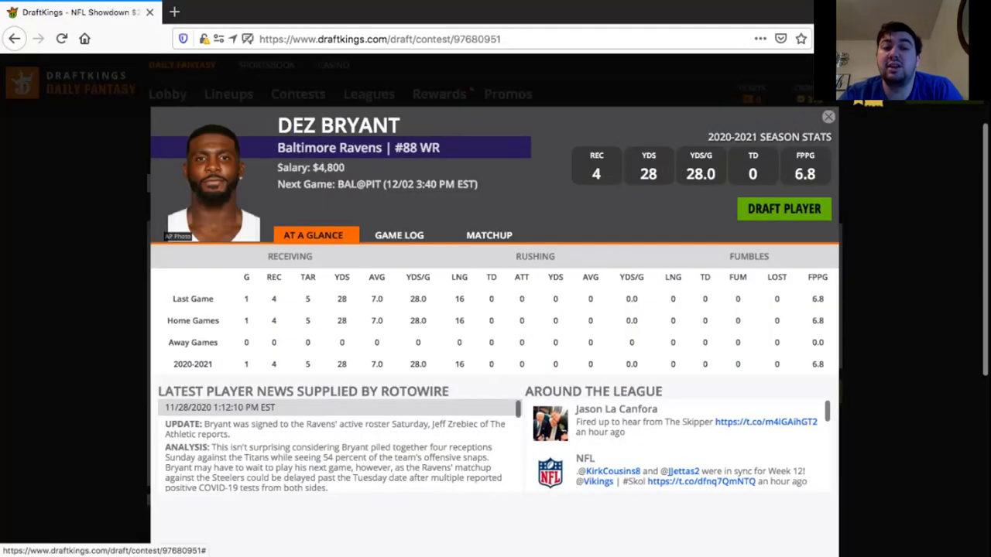
left_click(402, 235)
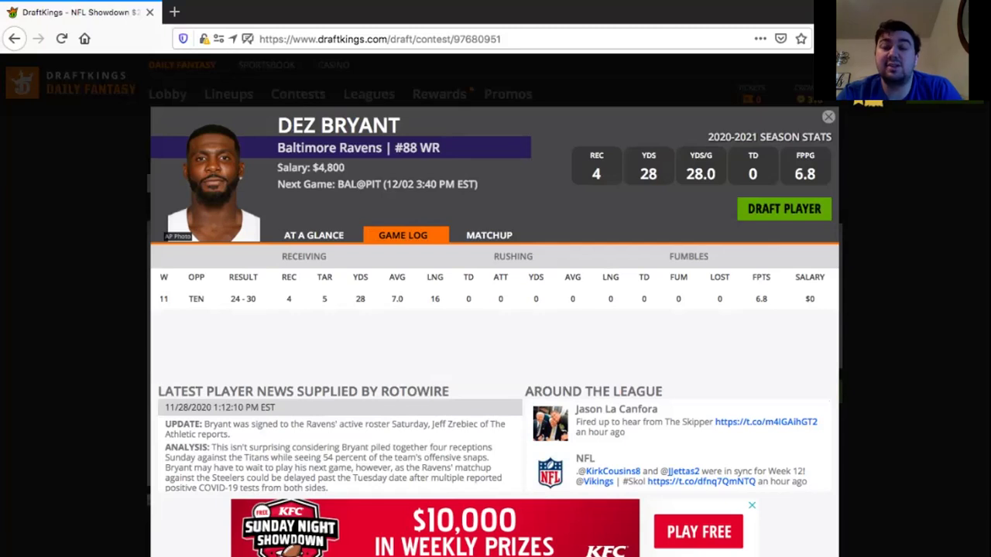
key("Escape")
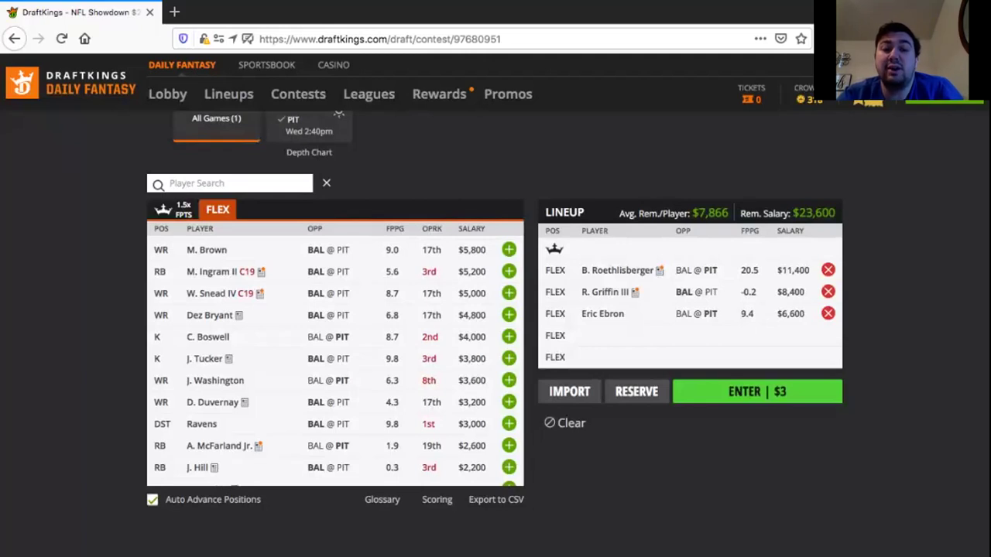
- Check the game log and season summary of Steelers running back A. McFarland Jr., and add him to the lineup as a FLEX player
scroll(333, 360, "down", 1)
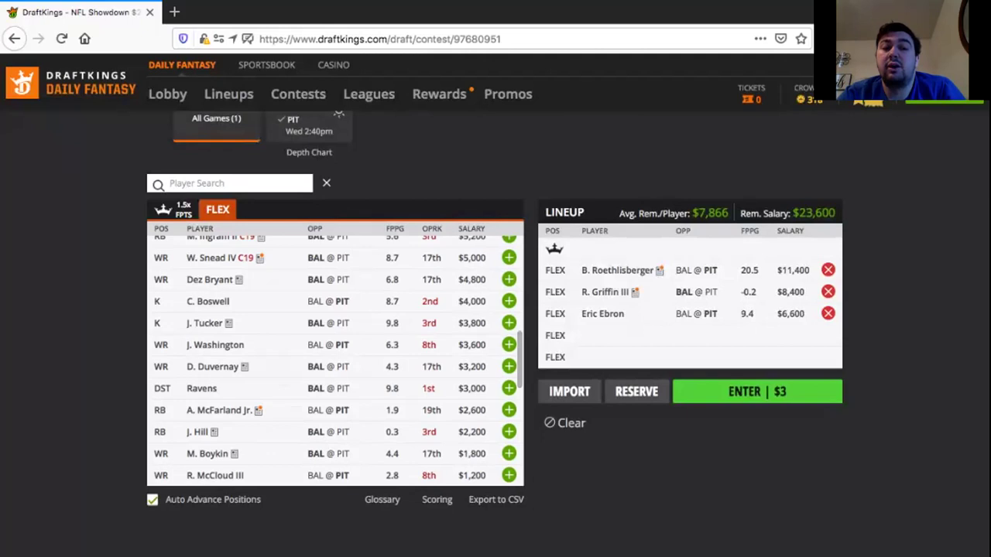
scroll(217, 290, "down", 2)
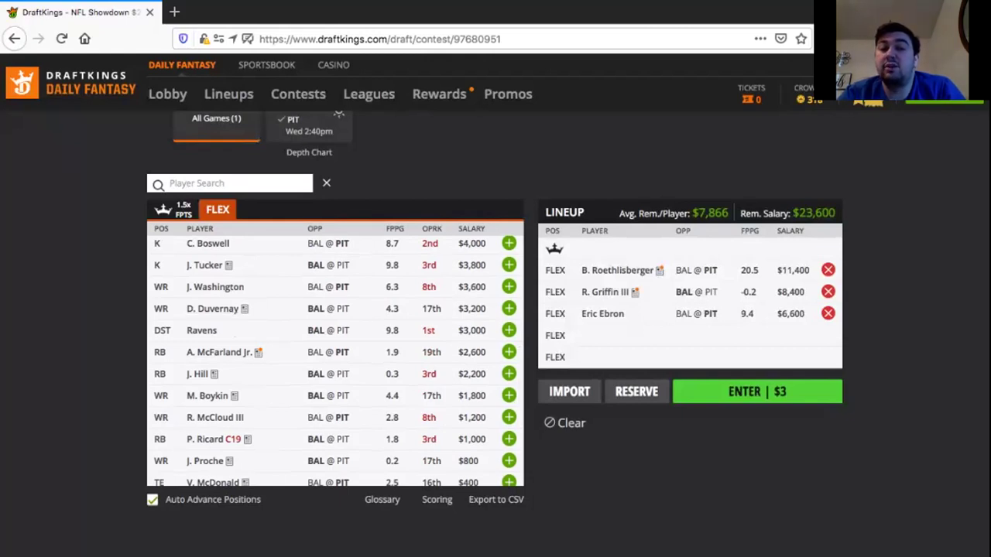
scroll(333, 359, "down", 2)
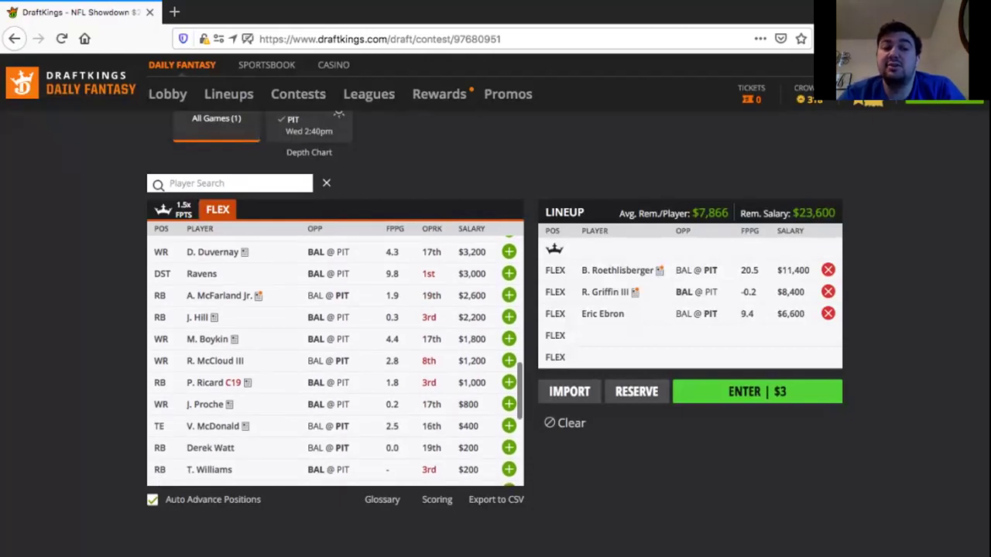
left_click(508, 295)
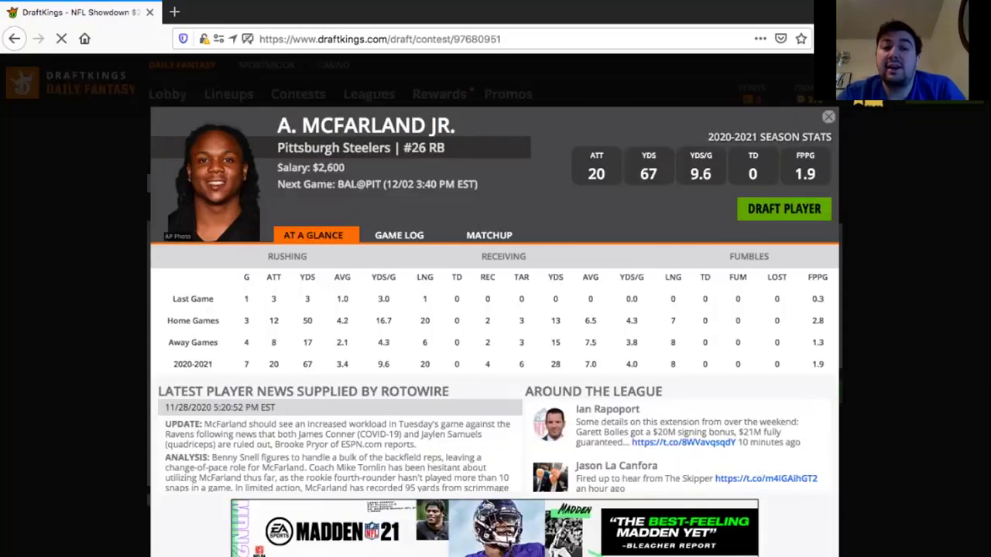
left_click(403, 234)
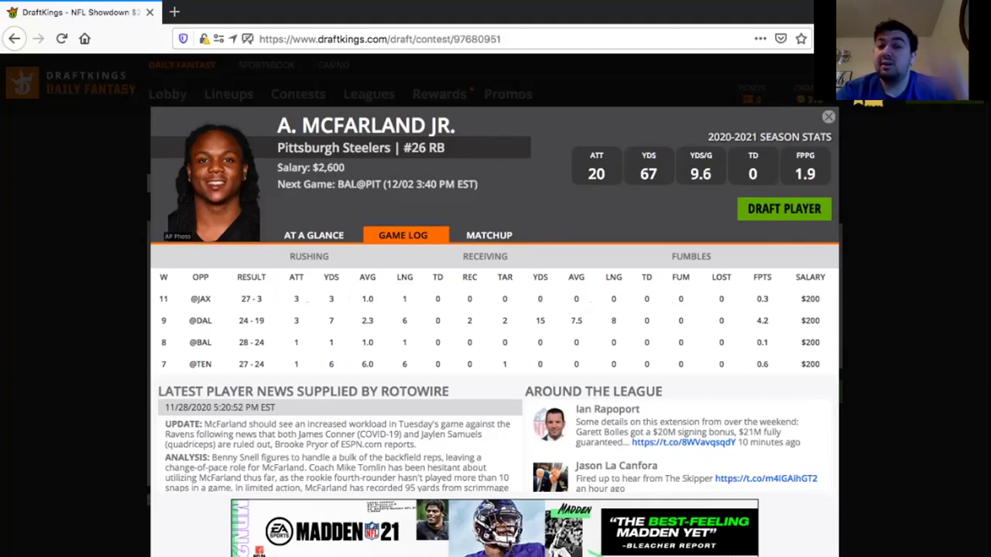
left_click(314, 235)
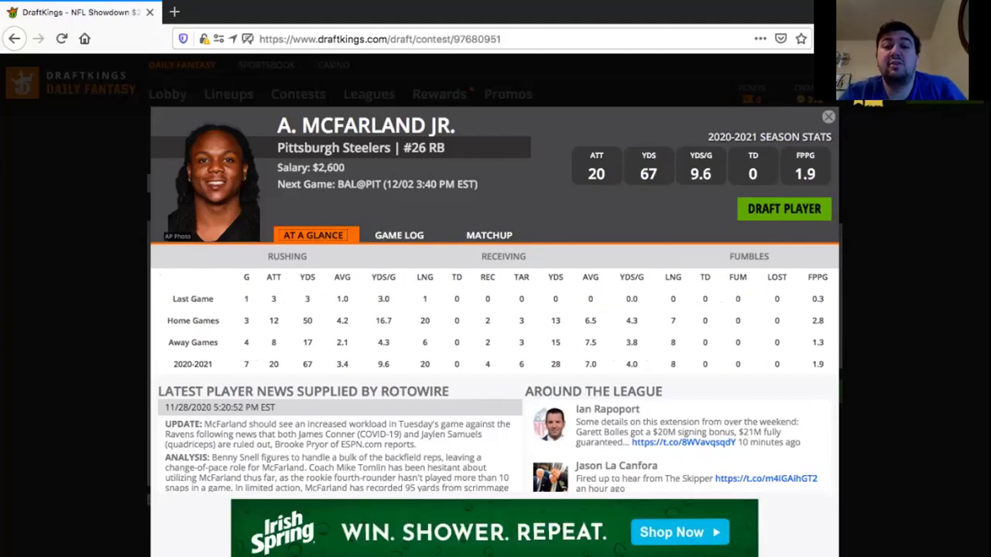
left_click(828, 117)
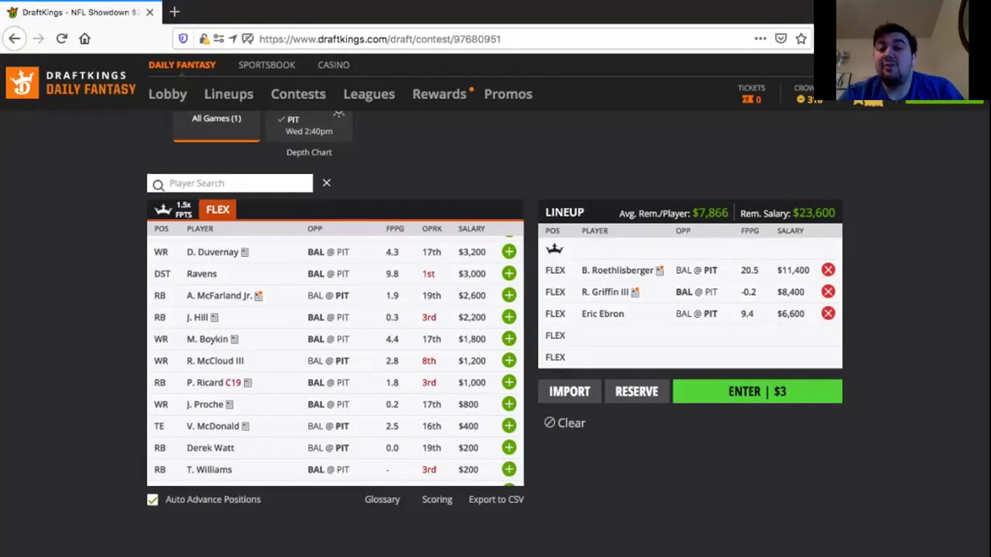
left_click(508, 296)
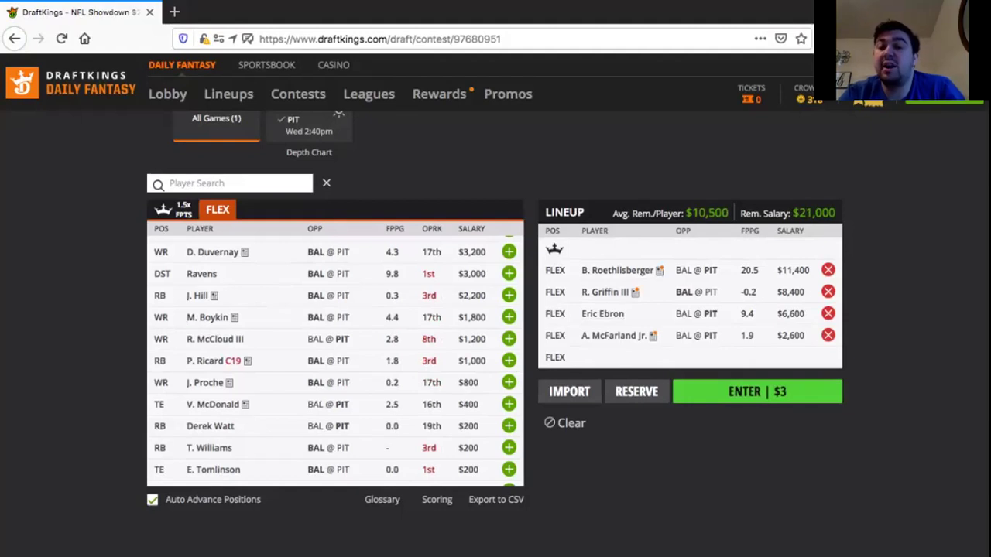
- Look through the remaining FLEX players and their salaries for a candidate for the last open FLEX spot
scroll(335, 361, "up", 8)
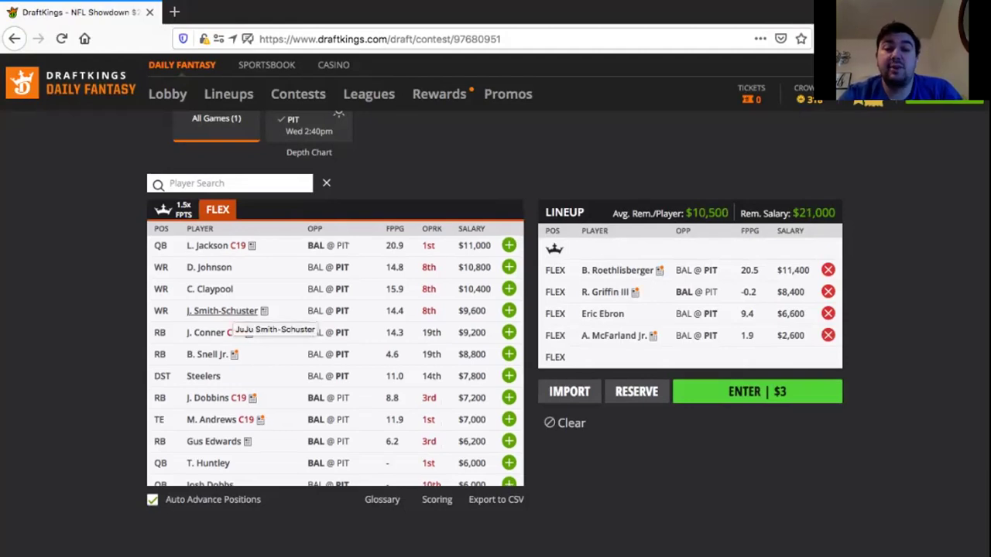
scroll(232, 321, "down", 10)
scroll(336, 356, "down", 1)
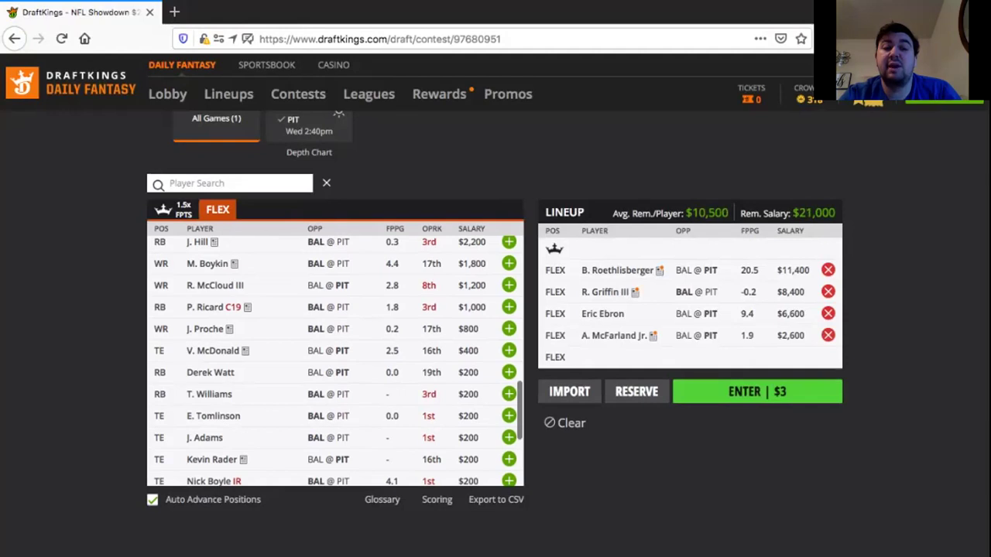
scroll(222, 311, "up", 11)
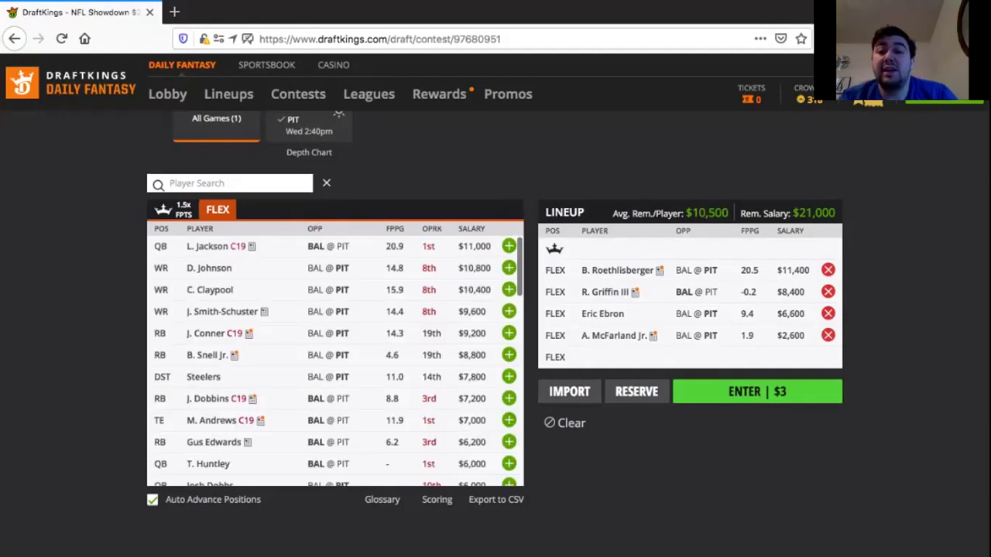
scroll(223, 311, "up", 2)
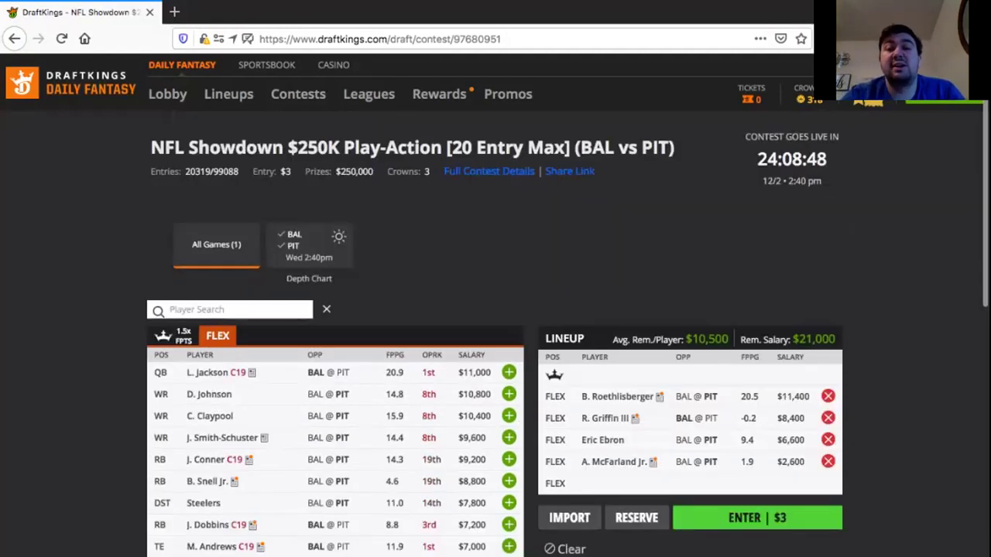